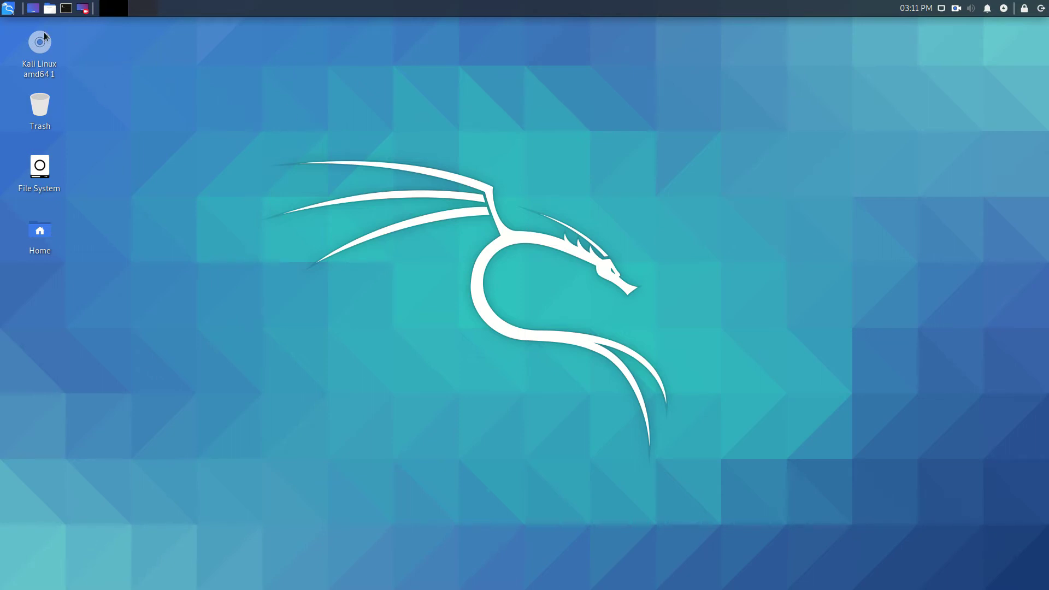
# Step: Launch Burp Suite from the applications list and dismiss the JRE compatibility warning
pyautogui.click(9, 8)
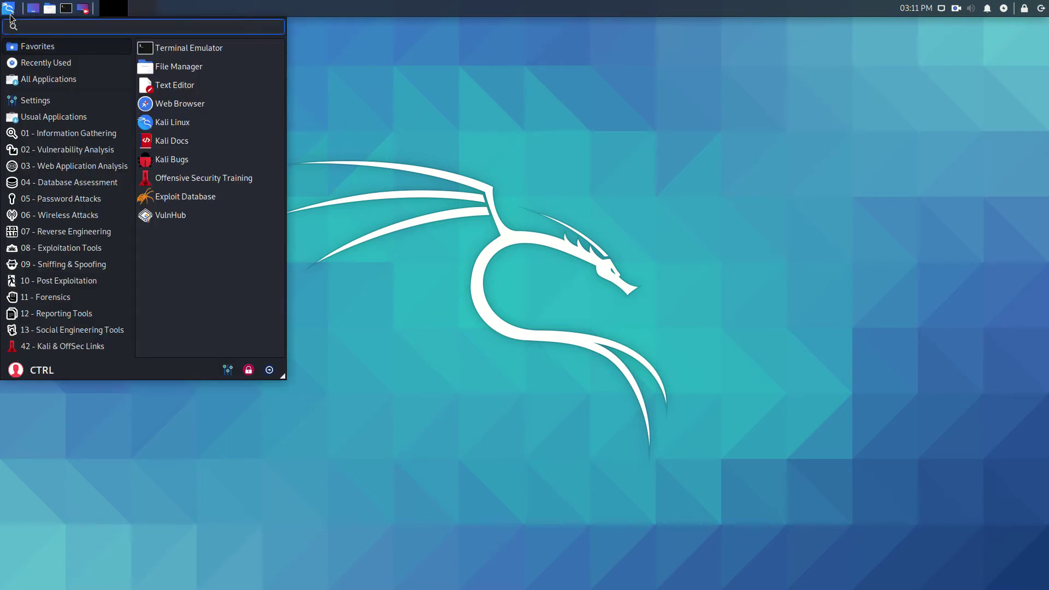
pyautogui.write('b')
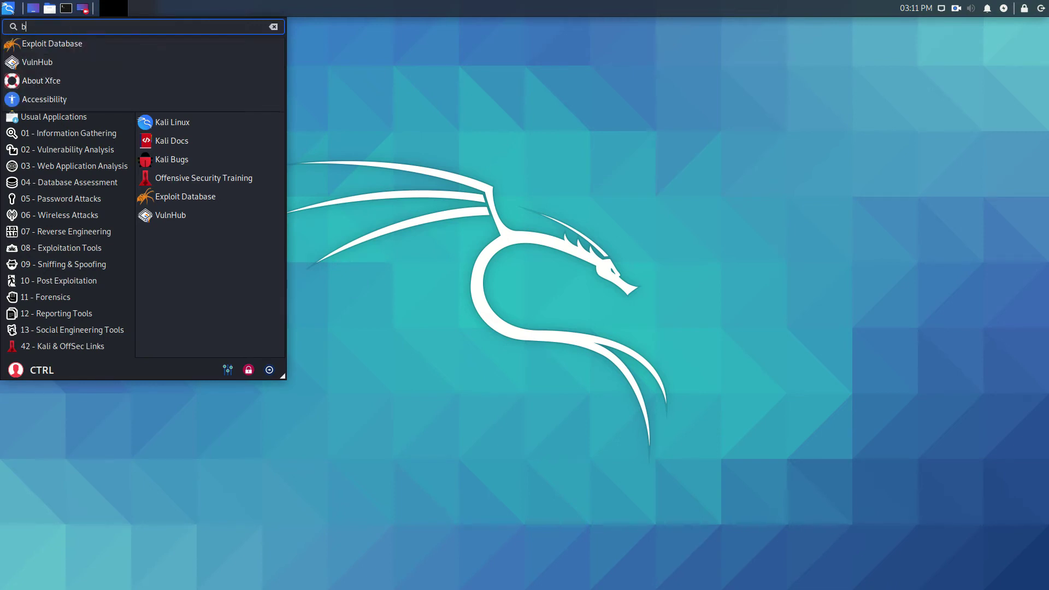
pyautogui.write('ur')
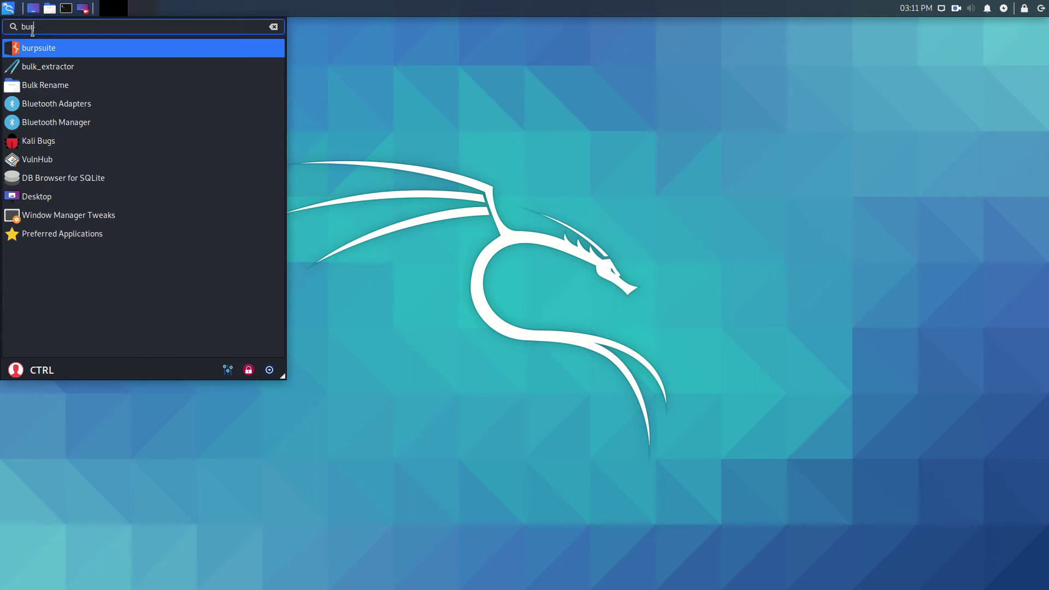
pyautogui.click(33, 50)
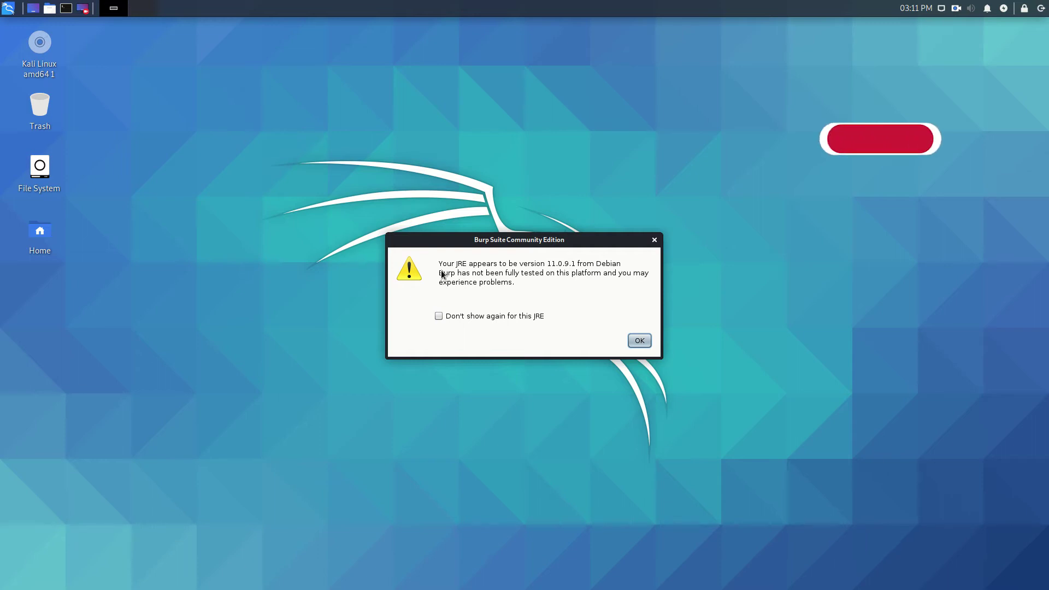
pyautogui.click(641, 342)
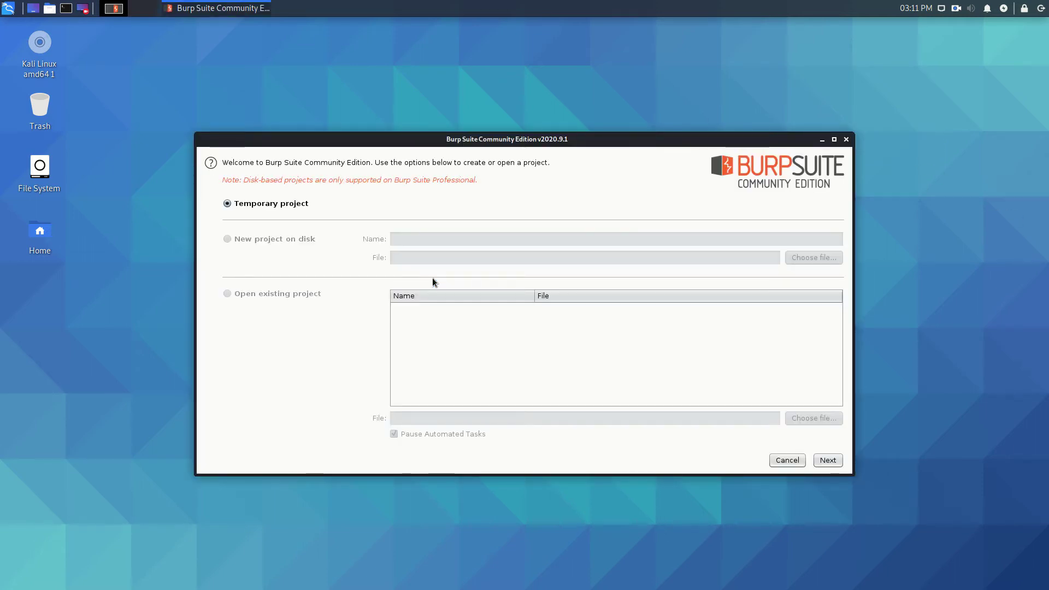
# Step: Start a temporary project with the Burp defaults and dismiss the outdated-version notice
pyautogui.click(828, 462)
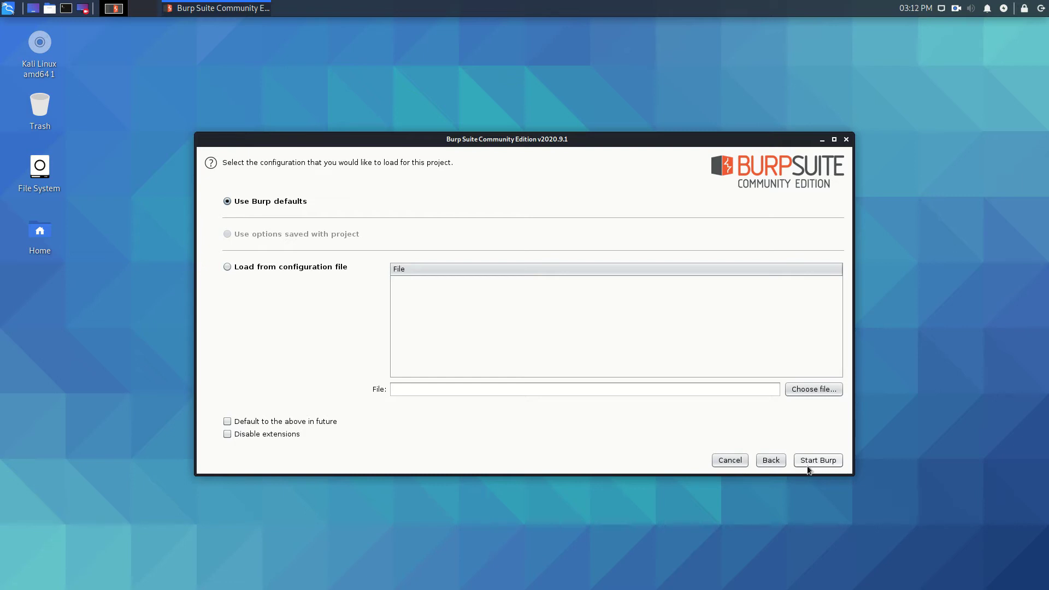
pyautogui.click(809, 466)
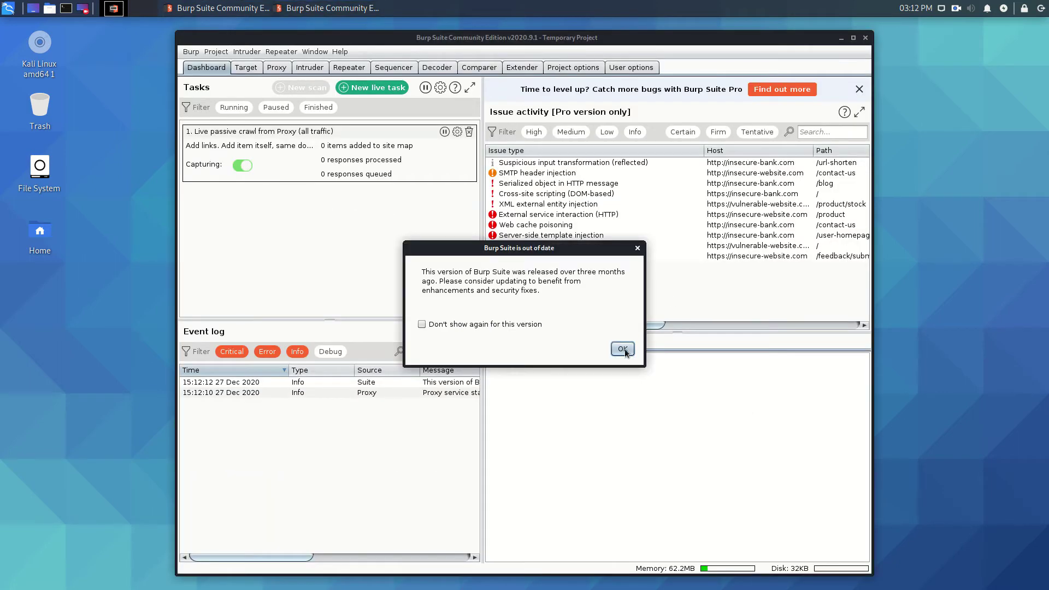
pyautogui.click(623, 349)
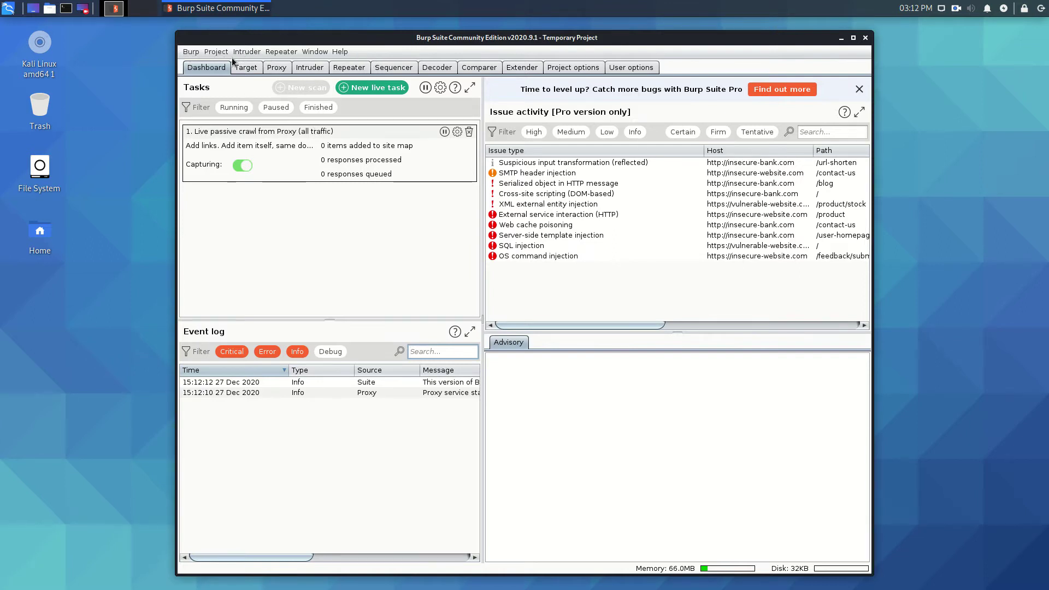
pyautogui.click(190, 53)
pyautogui.moveTo(343, 54)
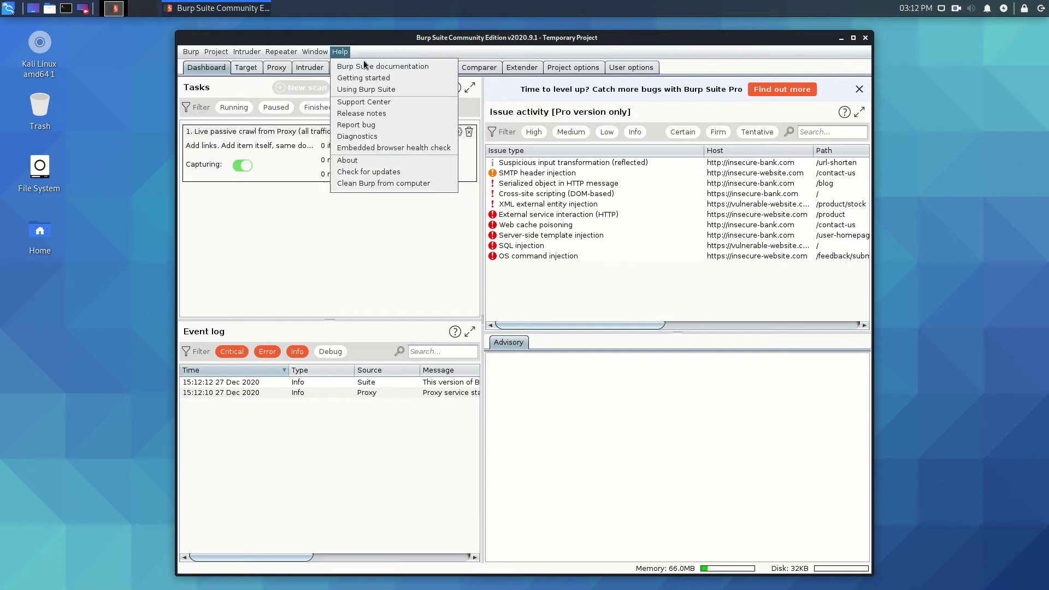
pyautogui.click(228, 90)
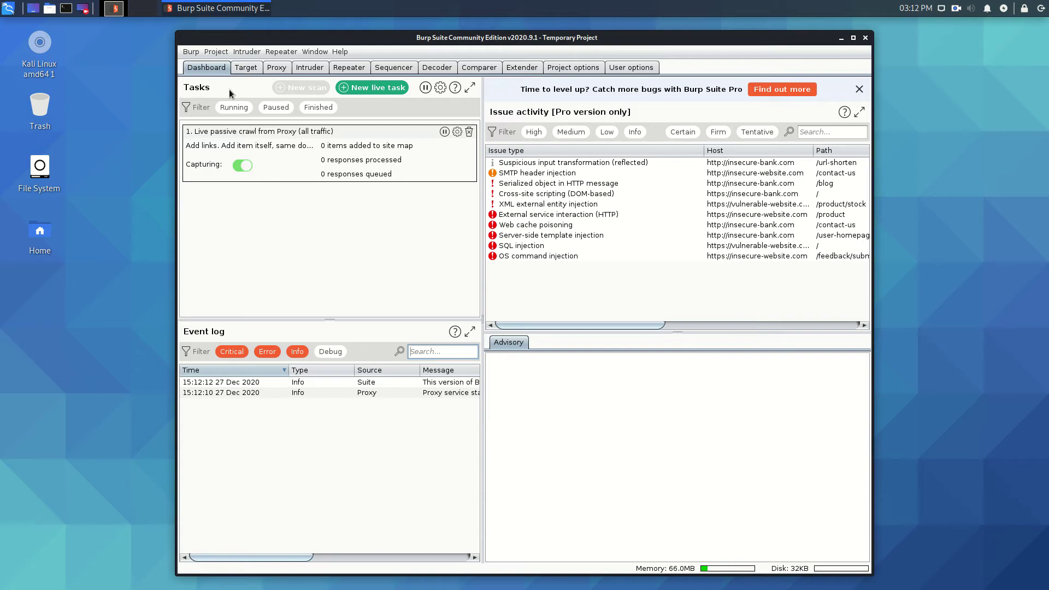
# Step: Examine the Target tool's site map and its scope settings
pyautogui.click(255, 67)
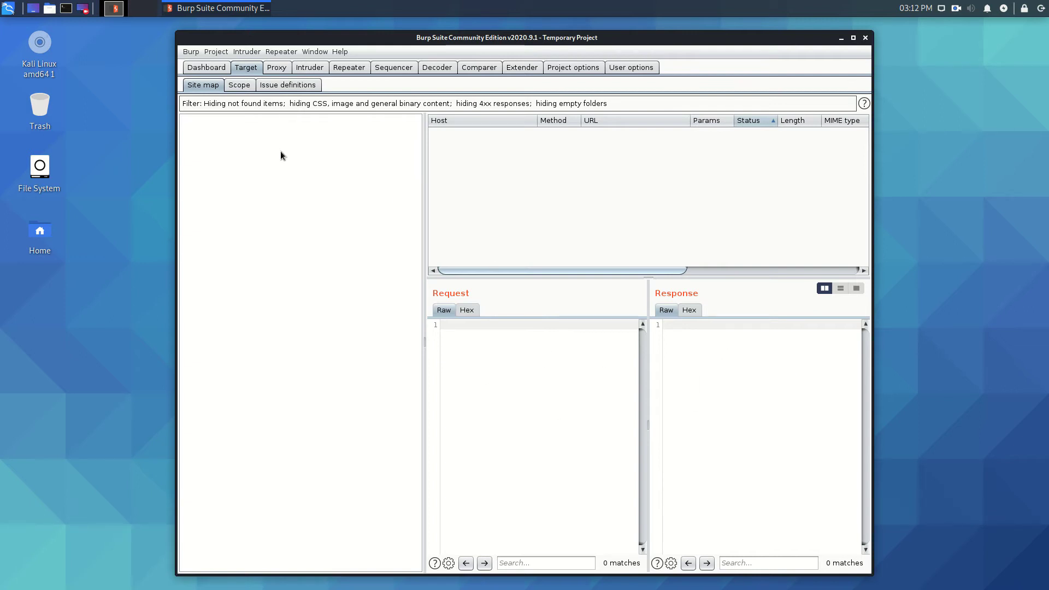
pyautogui.click(242, 86)
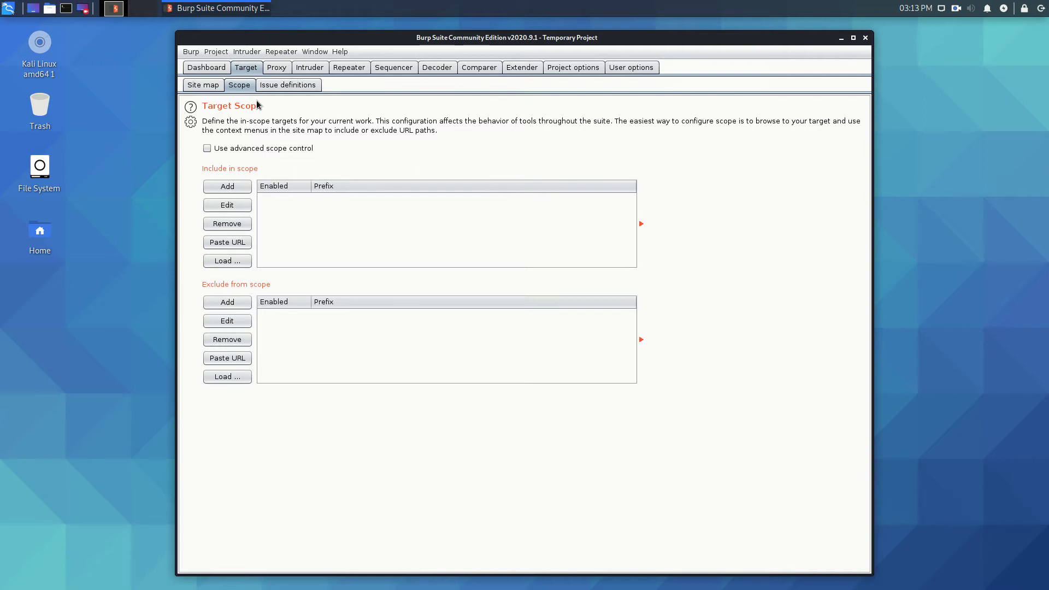
# Step: Switch the Proxy tool's interception off and back on
pyautogui.click(274, 70)
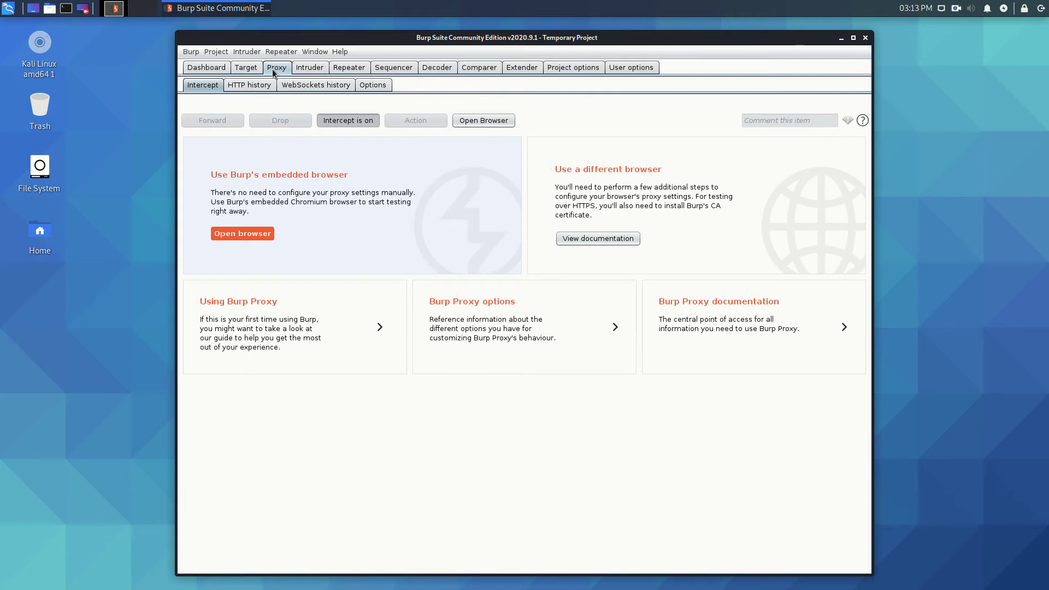
pyautogui.click(347, 121)
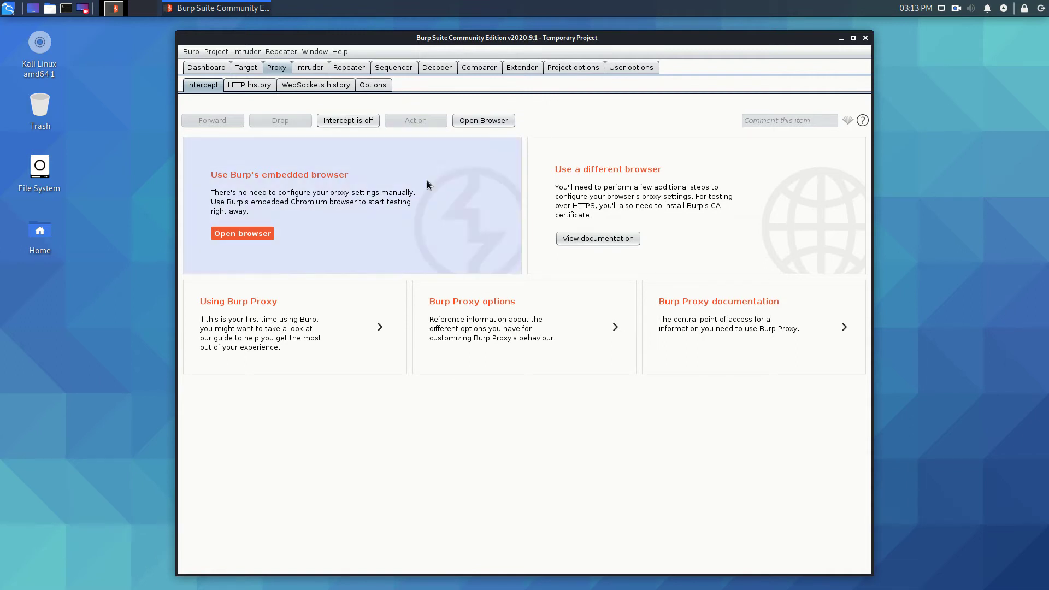
pyautogui.click(352, 125)
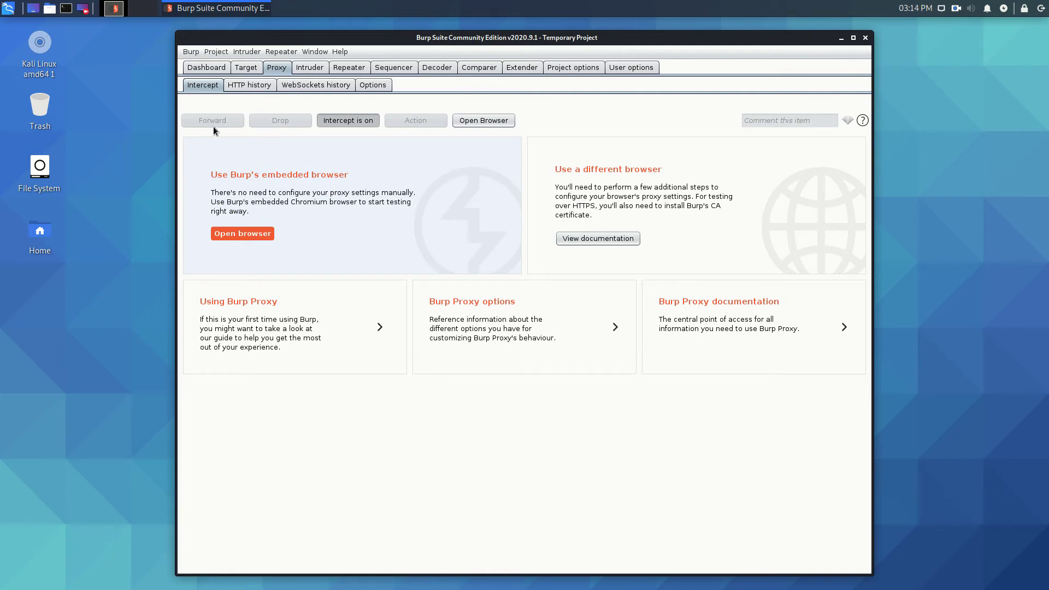
# Step: Review the proxy's HTTP history and options, switching the 127.0.0.1:8080 listener off and back on
pyautogui.click(246, 85)
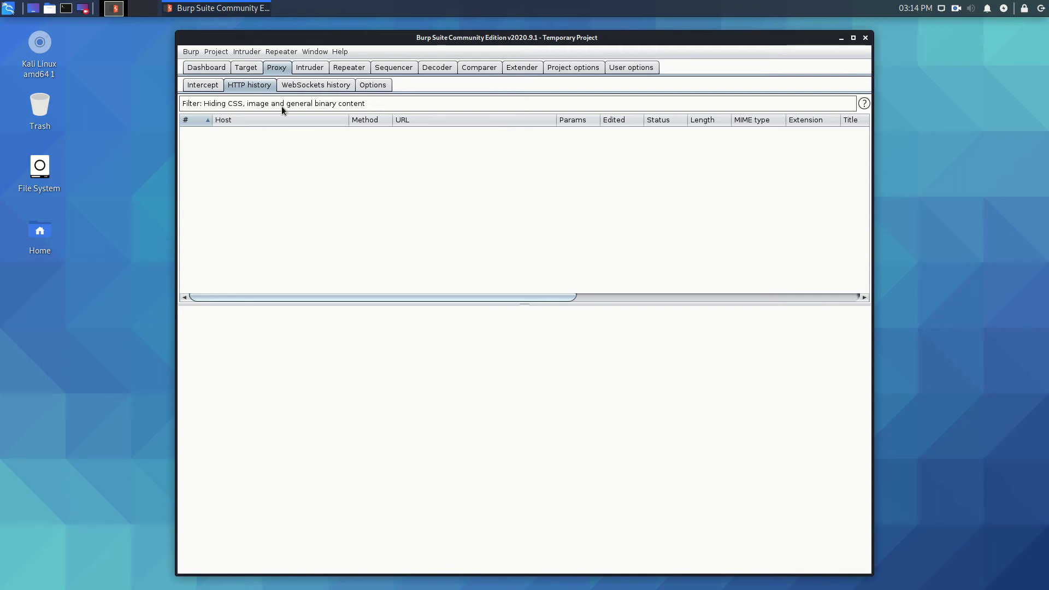
pyautogui.click(380, 86)
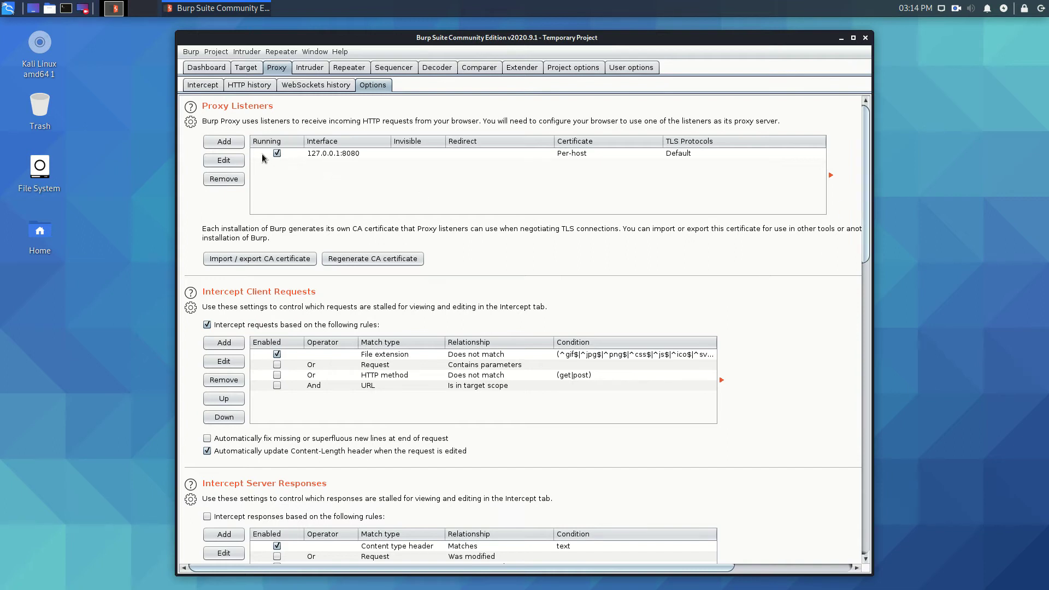
pyautogui.click(278, 153)
pyautogui.click(277, 153)
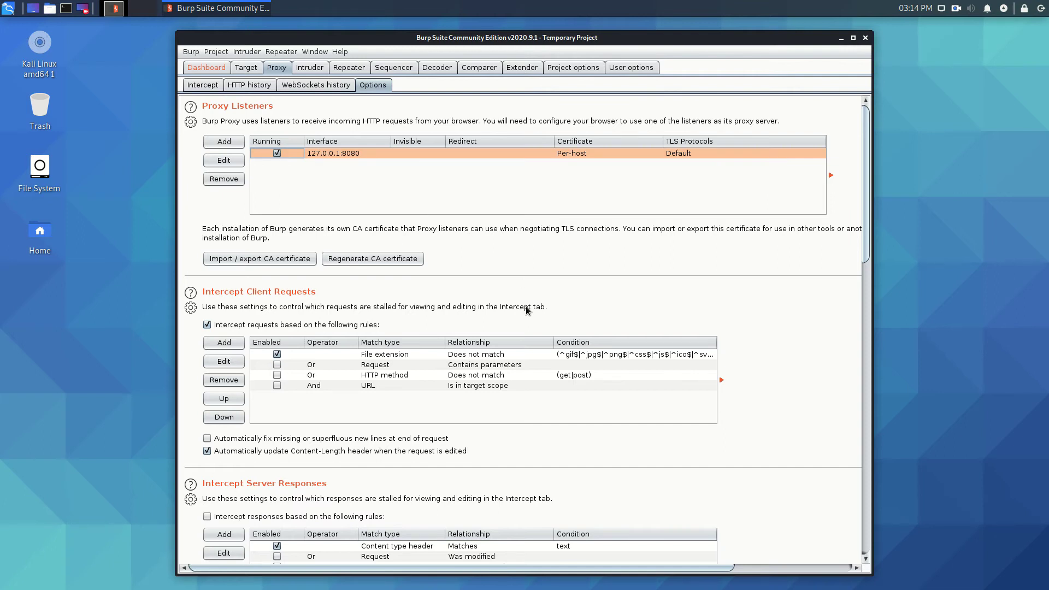
pyautogui.moveTo(868, 220)
pyautogui.mouseDown()
pyautogui.moveTo(851, 481)
pyautogui.moveTo(868, 216)
pyautogui.mouseUp()
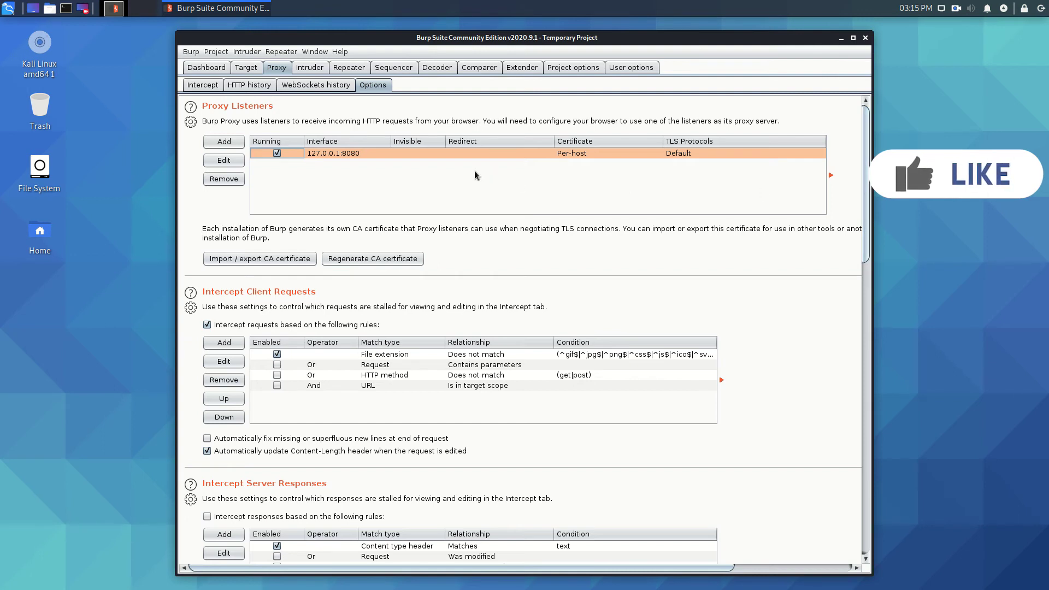
# Step: View the empty Repeater request, and enter the text CTRL as input in the Decoder
pyautogui.click(349, 67)
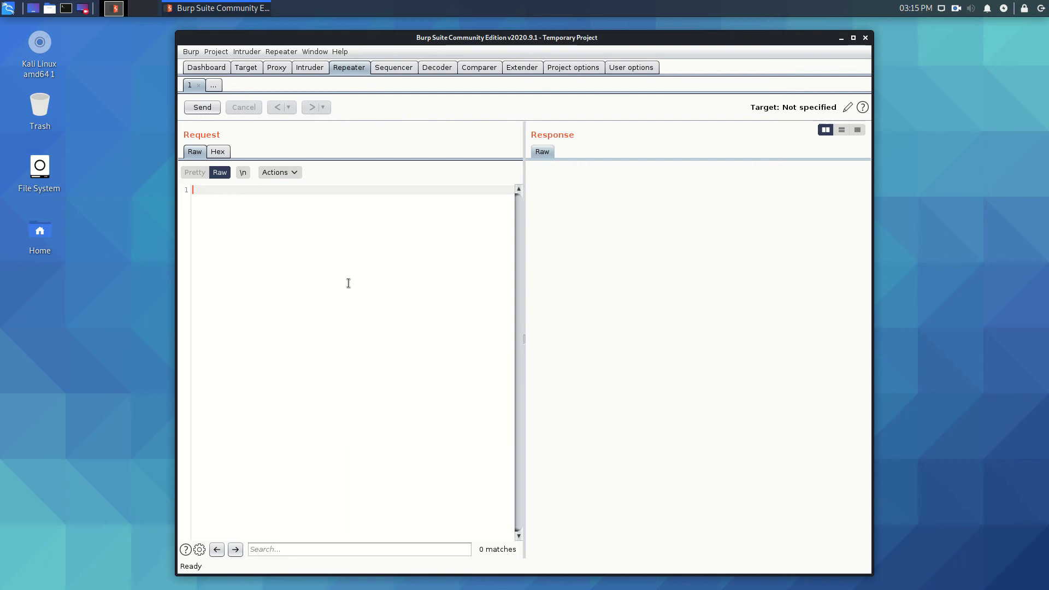
pyautogui.click(437, 68)
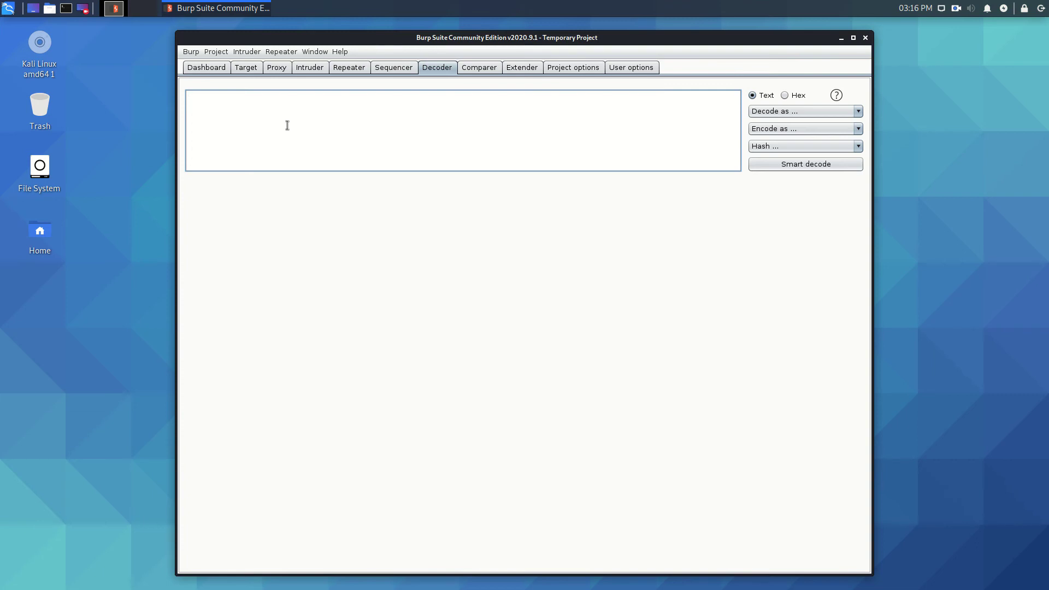
pyautogui.write('t')
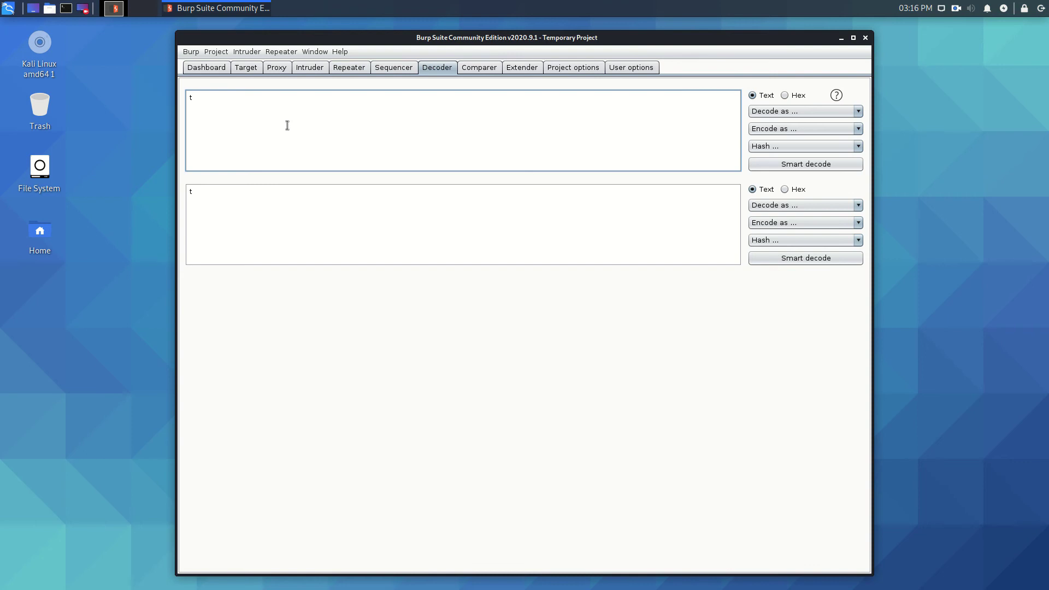
pyautogui.write('CTRL')
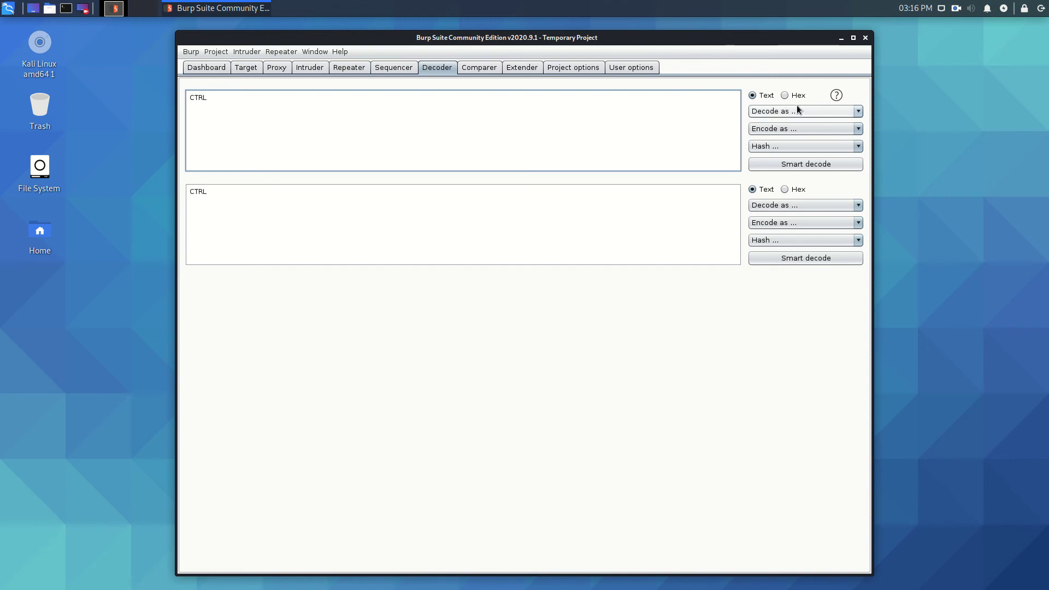
# Step: Show the second Decoder block of CTRL in hex and decode it as Base64
pyautogui.click(785, 189)
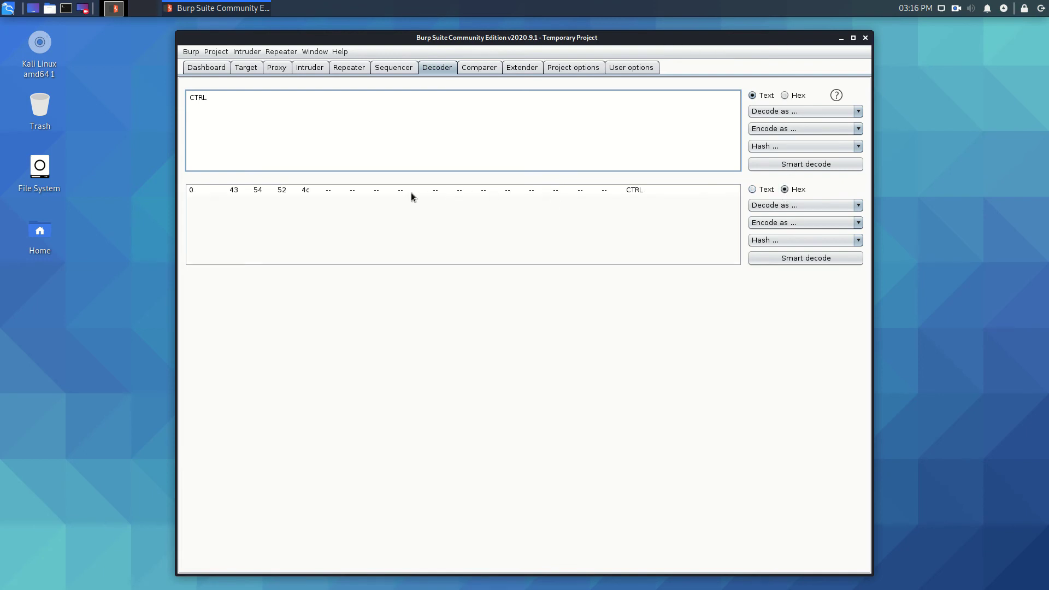
pyautogui.click(766, 206)
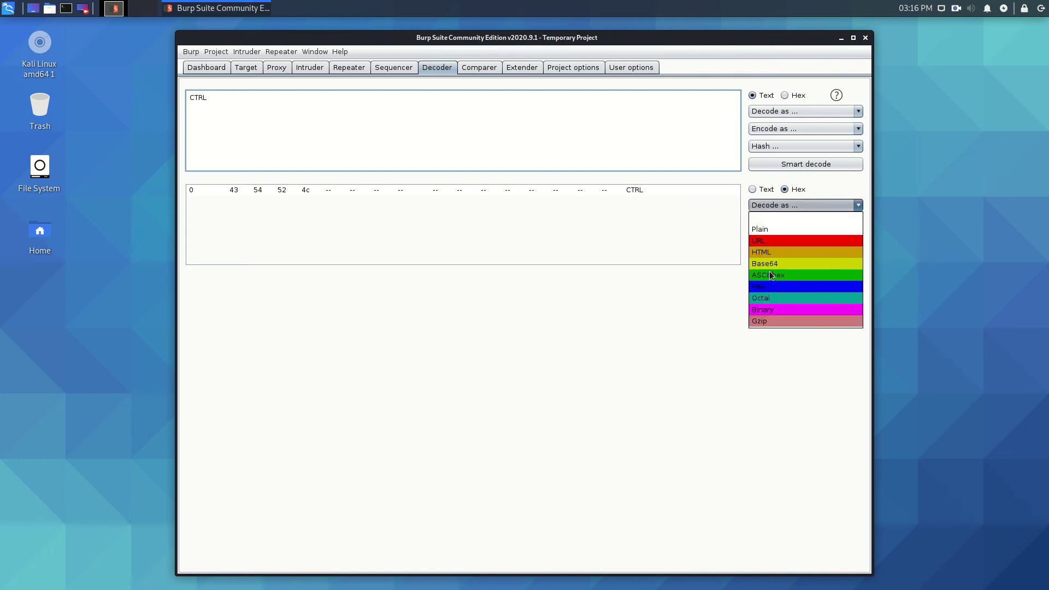
pyautogui.click(766, 264)
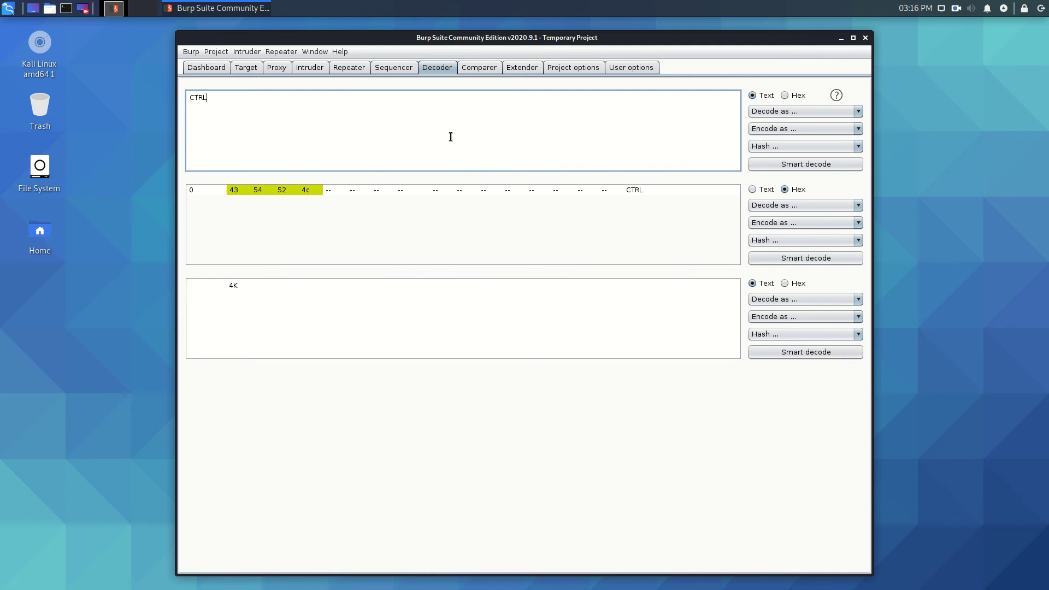
pyautogui.click(554, 137)
# Step: Look over the Comparer and the user connection options, including the blank form for adding platform authentication credentials
pyautogui.click(487, 71)
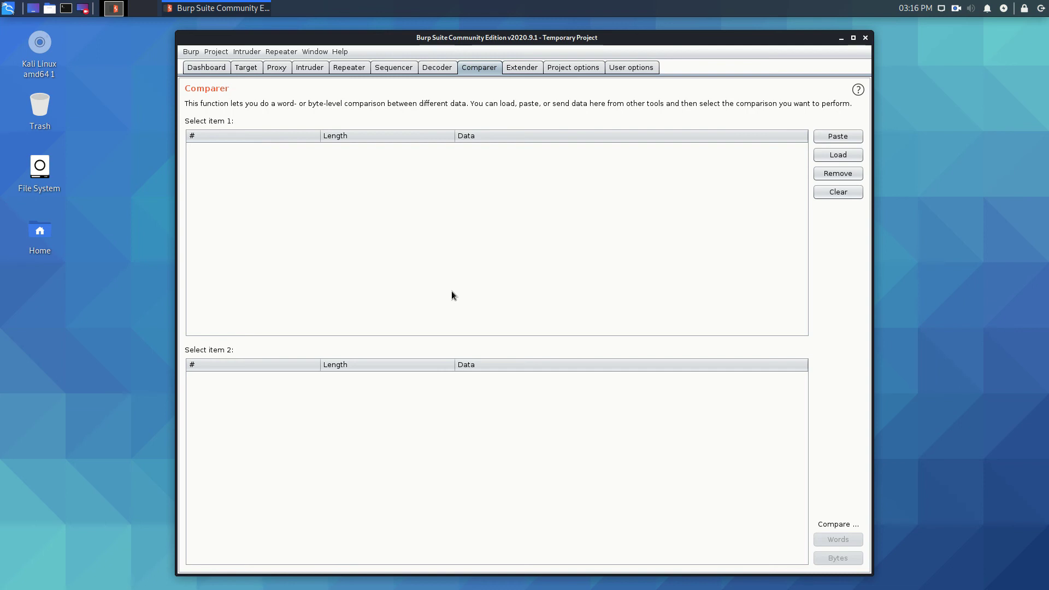
pyautogui.click(628, 68)
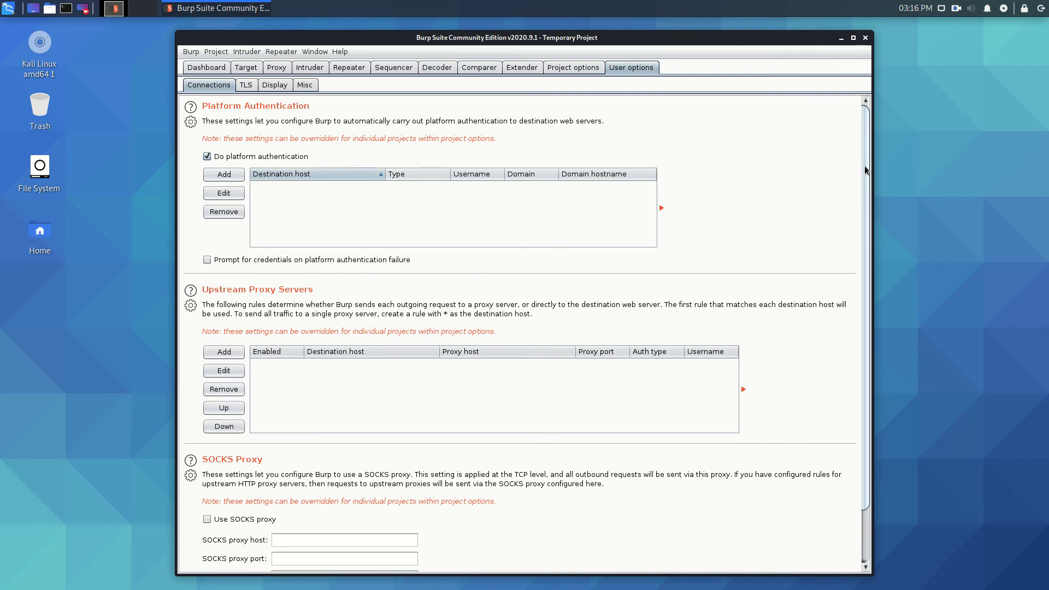
pyautogui.moveTo(865, 166)
pyautogui.mouseDown()
pyautogui.moveTo(855, 283)
pyautogui.moveTo(871, 152)
pyautogui.mouseUp()
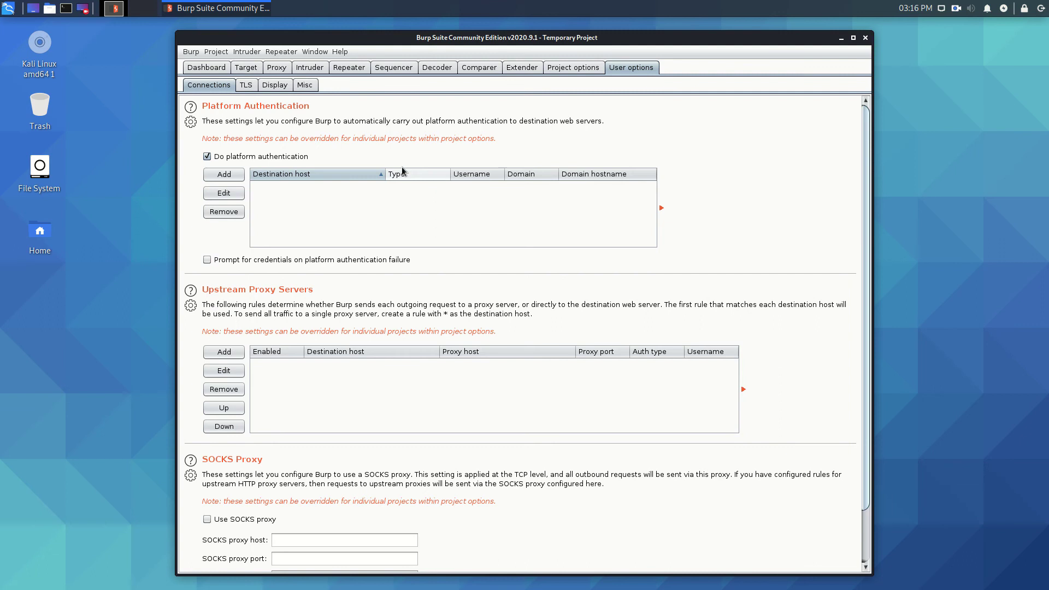
pyautogui.click(224, 175)
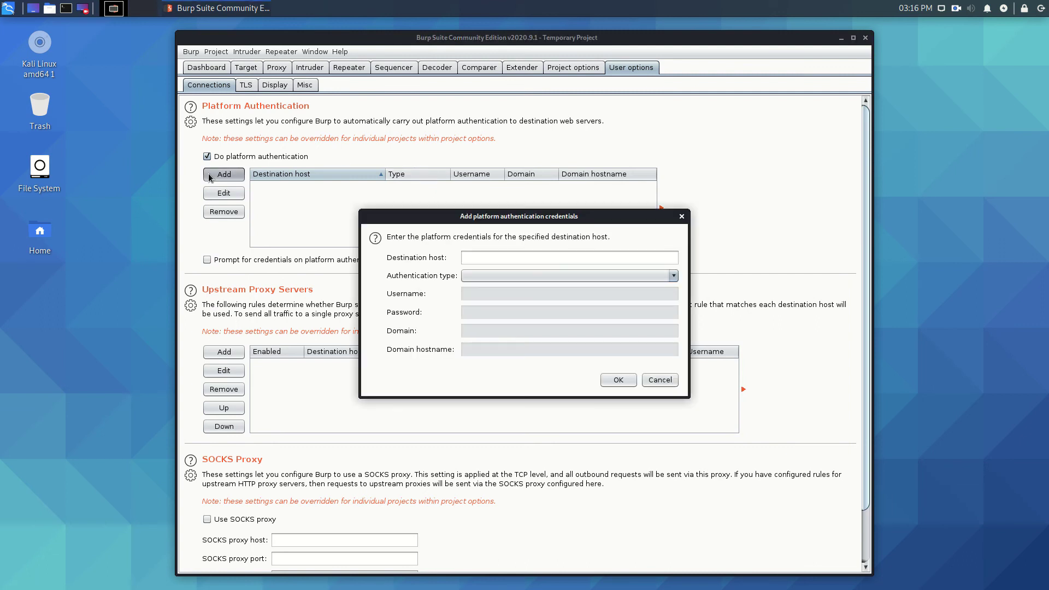
pyautogui.click(681, 216)
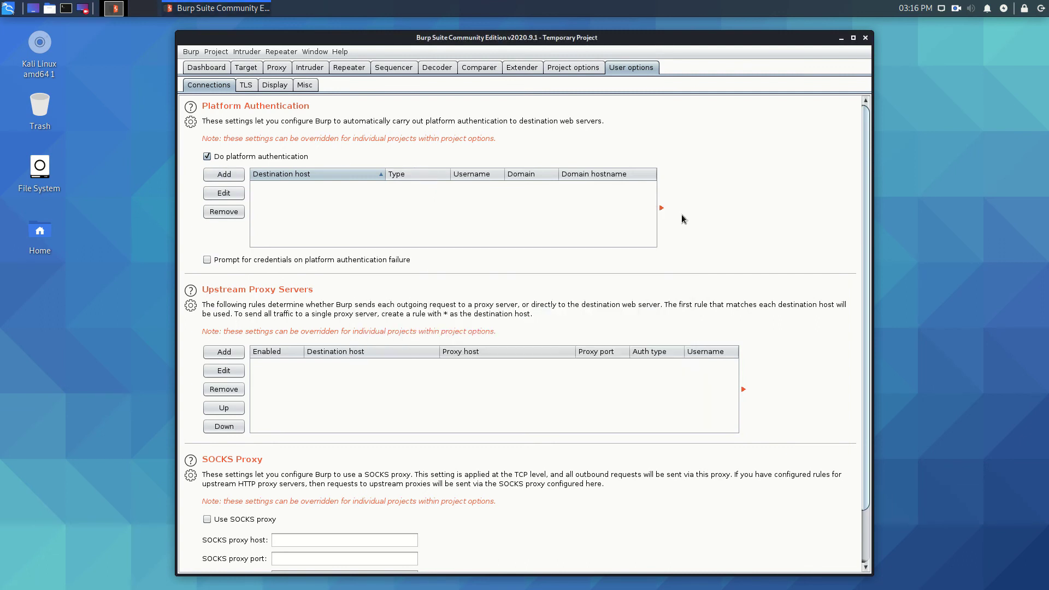
pyautogui.click(955, 9)
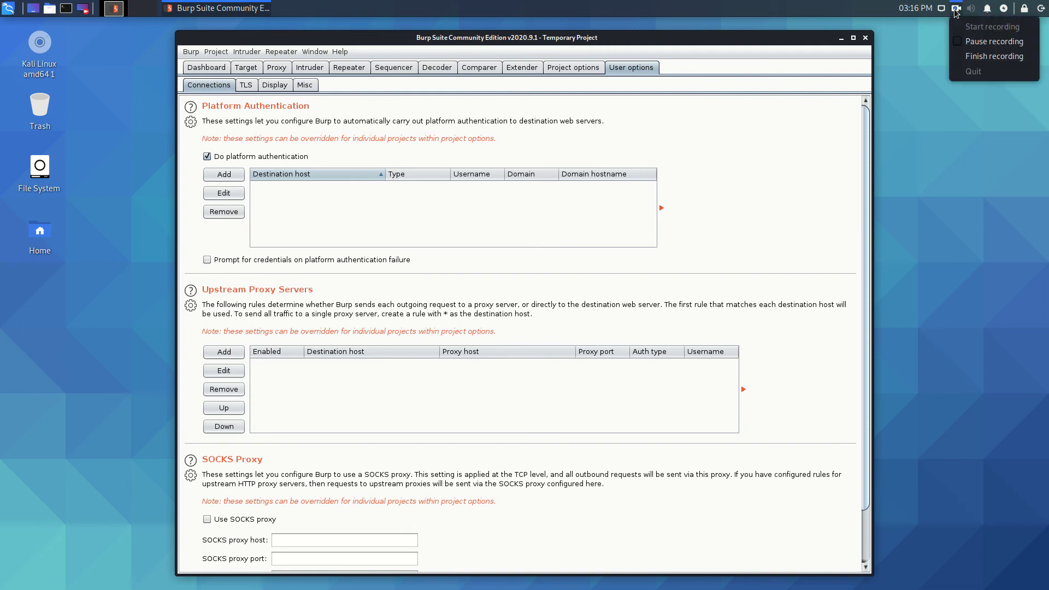
pyautogui.click(963, 41)
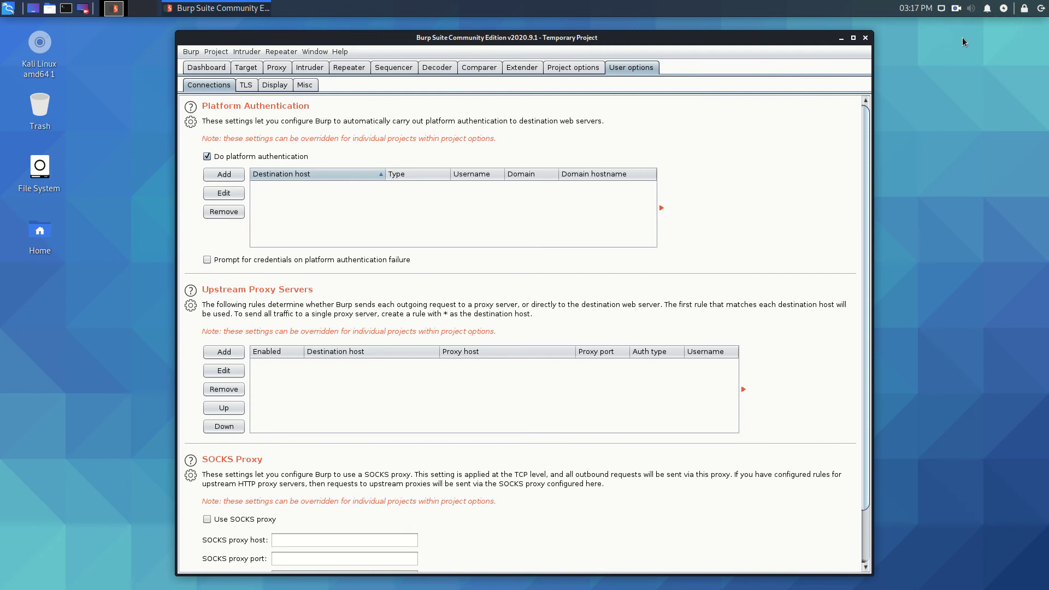
# Step: Set the user interface font size to 28 in the display options
pyautogui.click(267, 87)
pyautogui.click(284, 144)
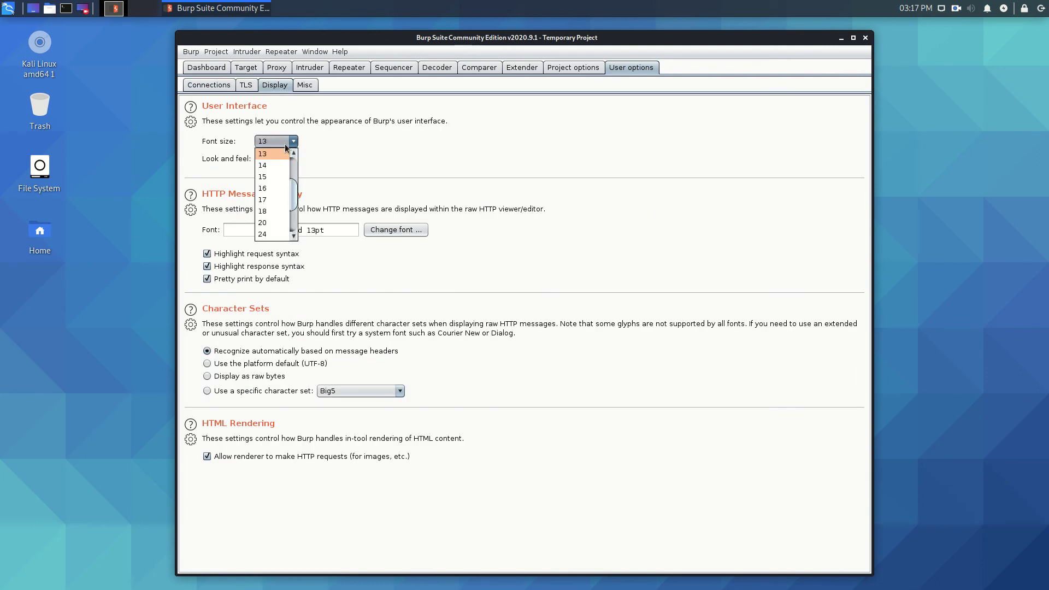
pyautogui.scroll(-2, 296, 199)
pyautogui.click(276, 198)
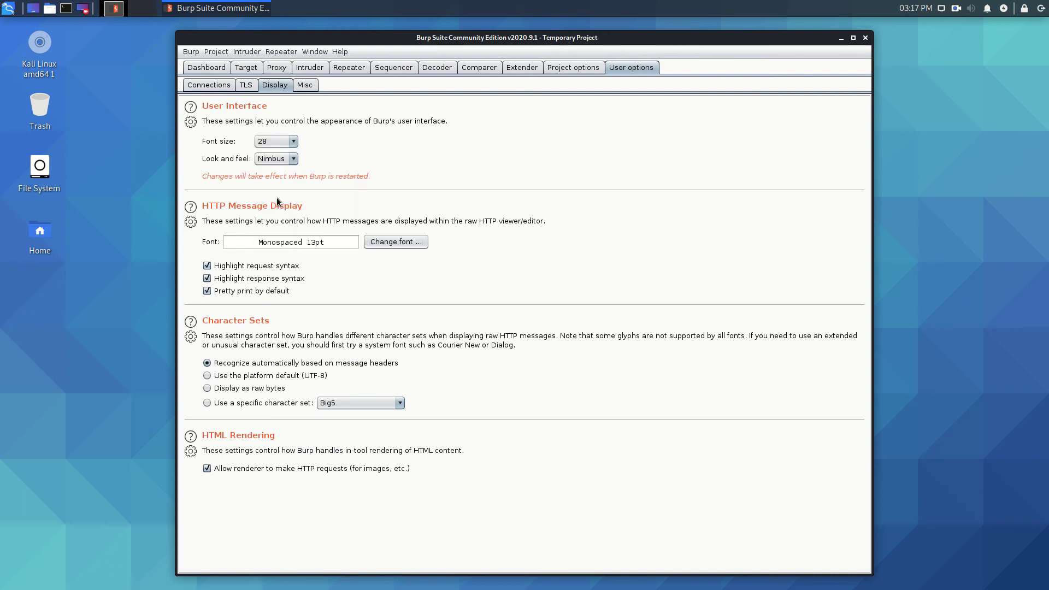
# Step: Review the look and feel choices and preview HTTP message fonts, including Monospaced at 28 pt, without applying a font change
pyautogui.click(292, 161)
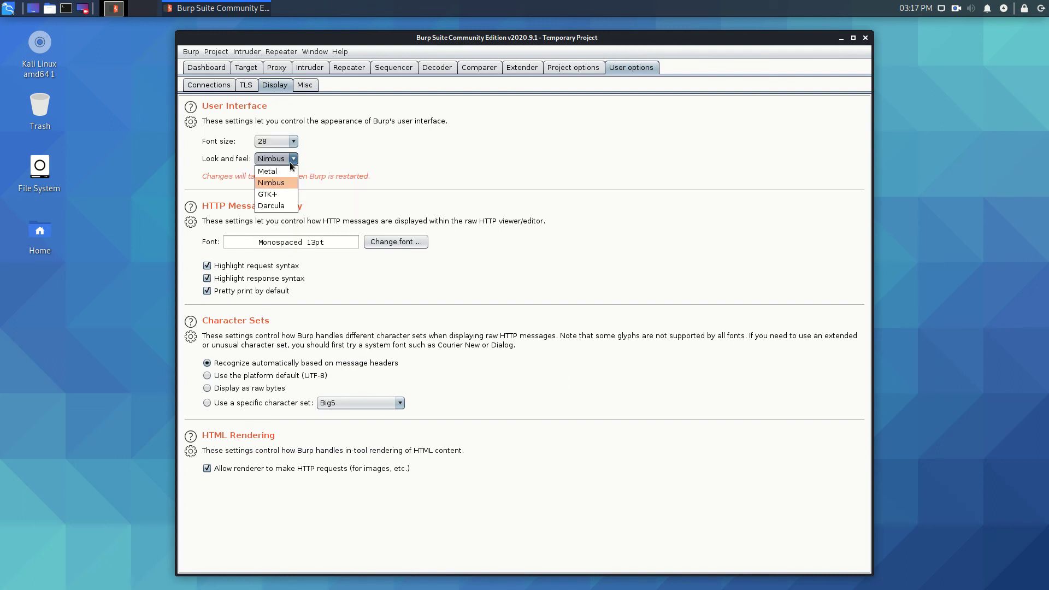
pyautogui.click(323, 158)
pyautogui.click(377, 244)
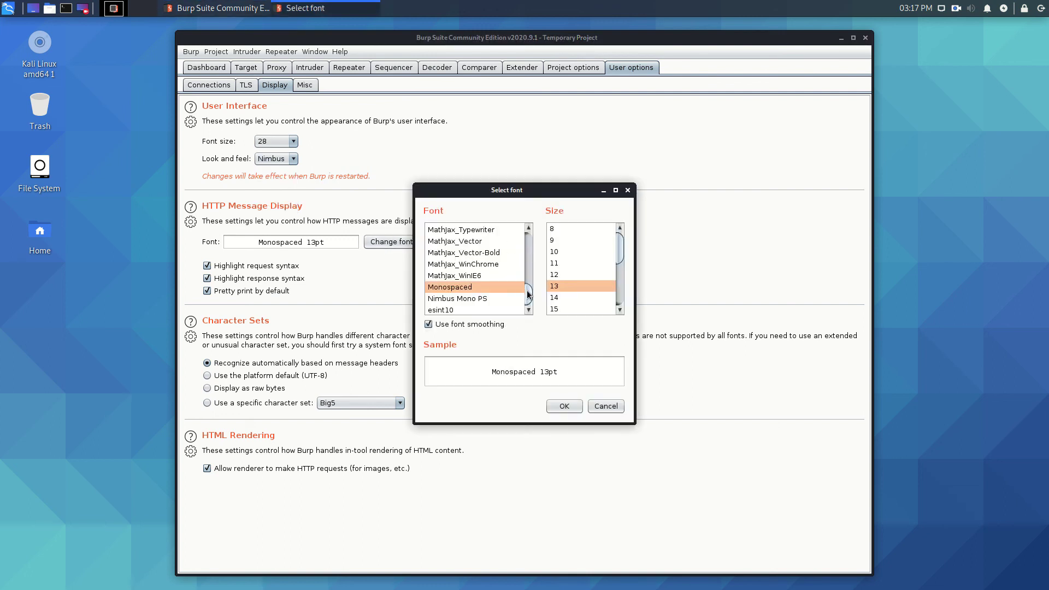
pyautogui.click(621, 291)
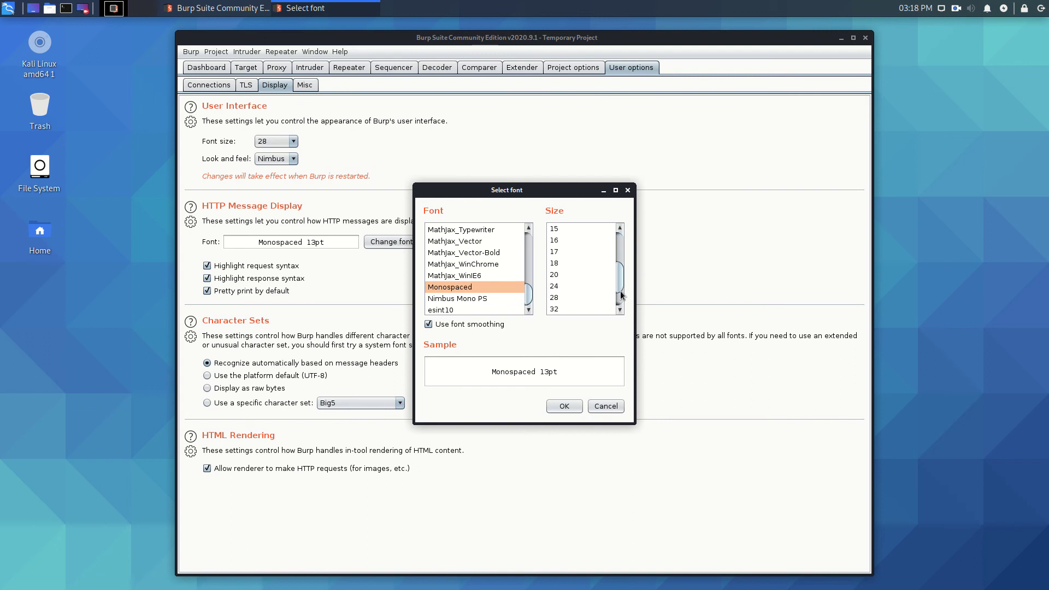
pyautogui.click(574, 298)
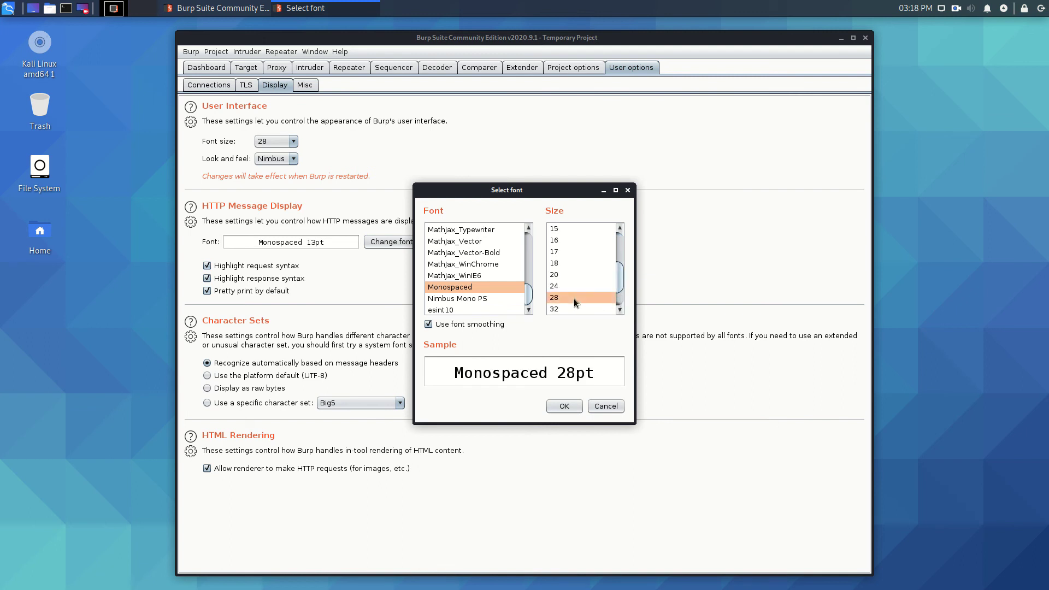
pyautogui.click(485, 246)
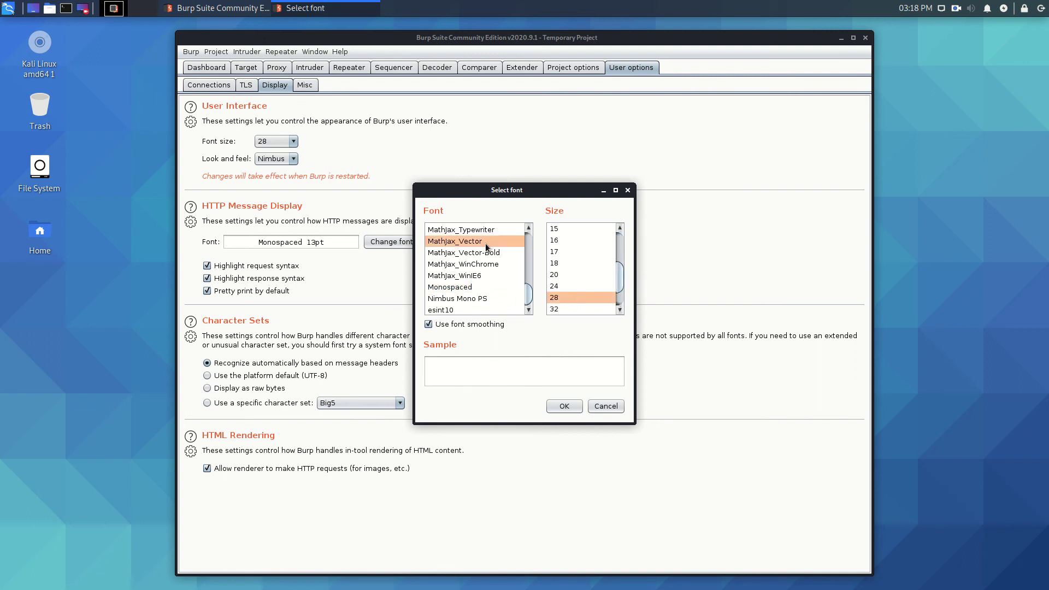
pyautogui.click(456, 264)
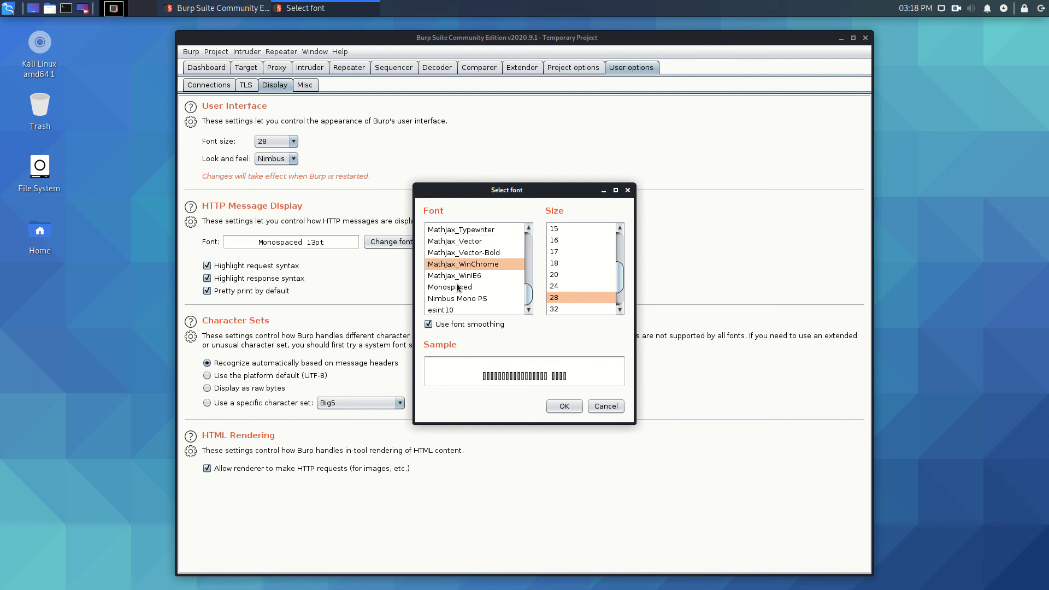
pyautogui.click(458, 287)
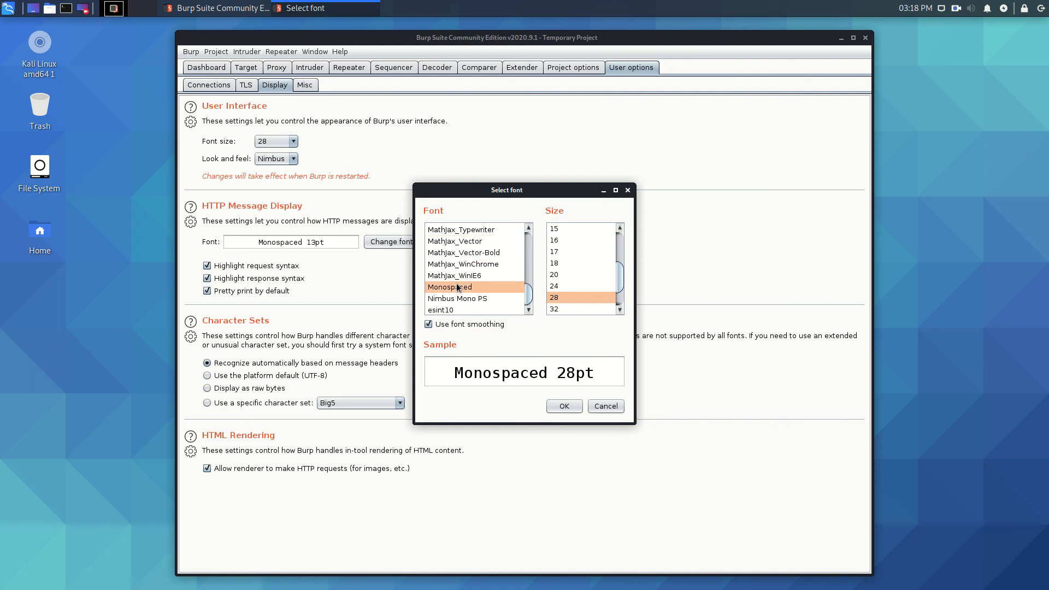
pyautogui.click(603, 409)
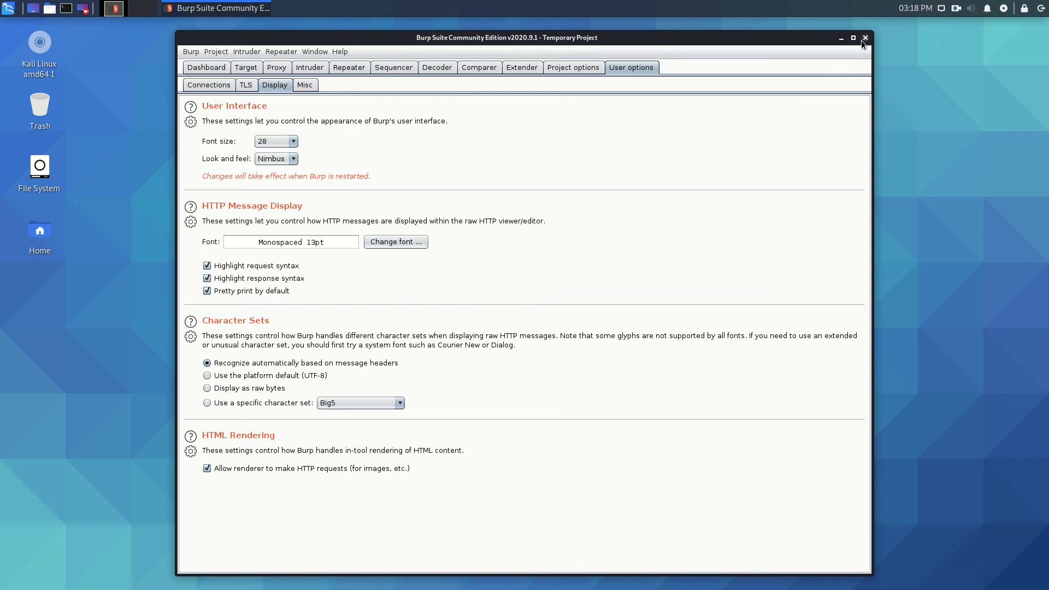
# Step: Dismiss the Burp Suite Pro promotion with its issue activity pane on the Dashboard, and exit Burp Suite, confirming the closing of all windows
pyautogui.click(206, 67)
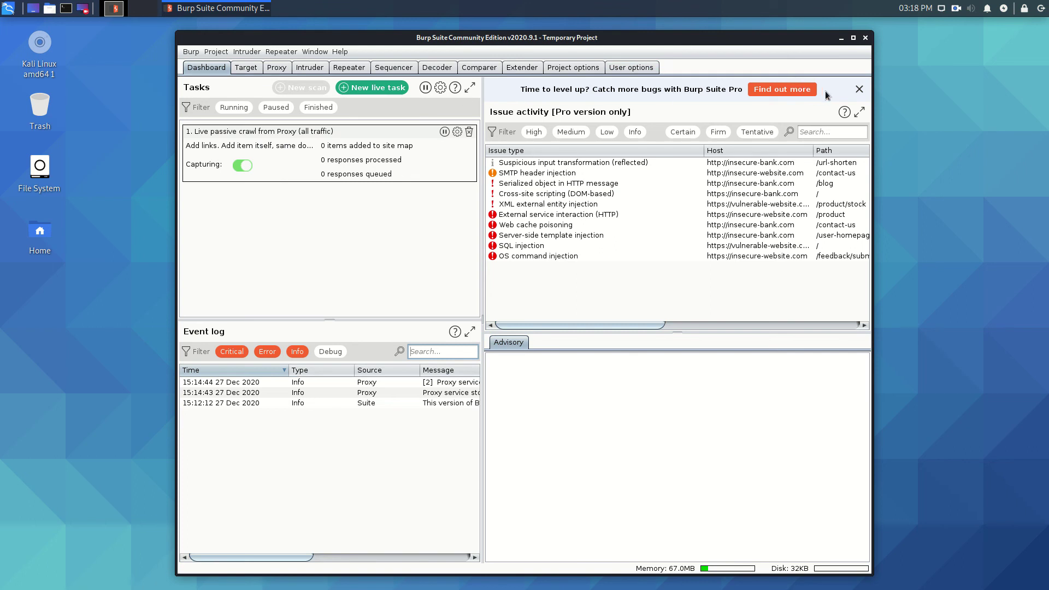
pyautogui.click(860, 90)
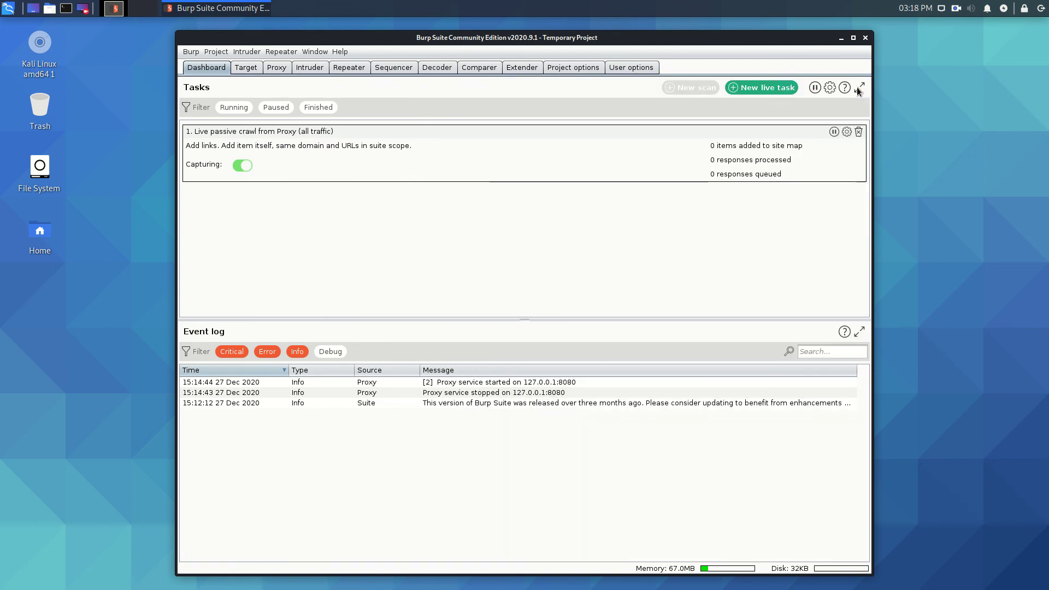
pyautogui.click(866, 38)
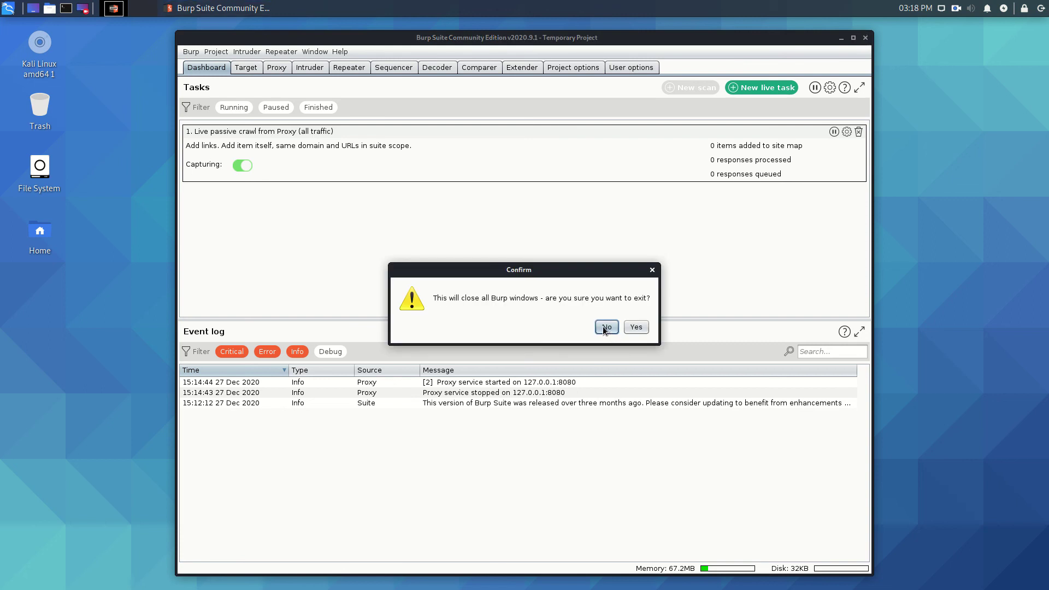
pyautogui.click(605, 329)
pyautogui.click(868, 41)
pyautogui.click(636, 327)
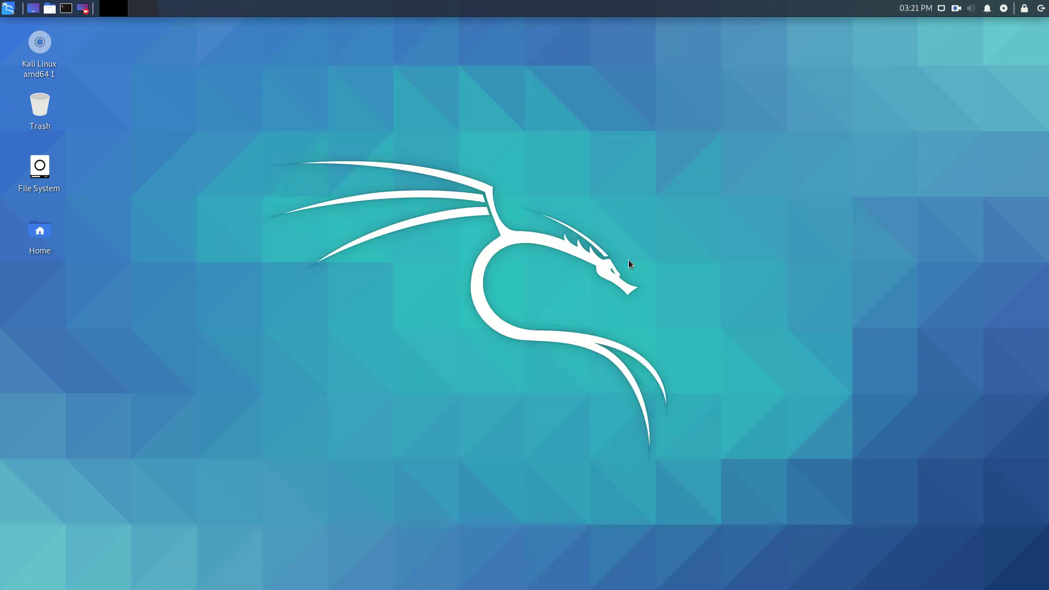